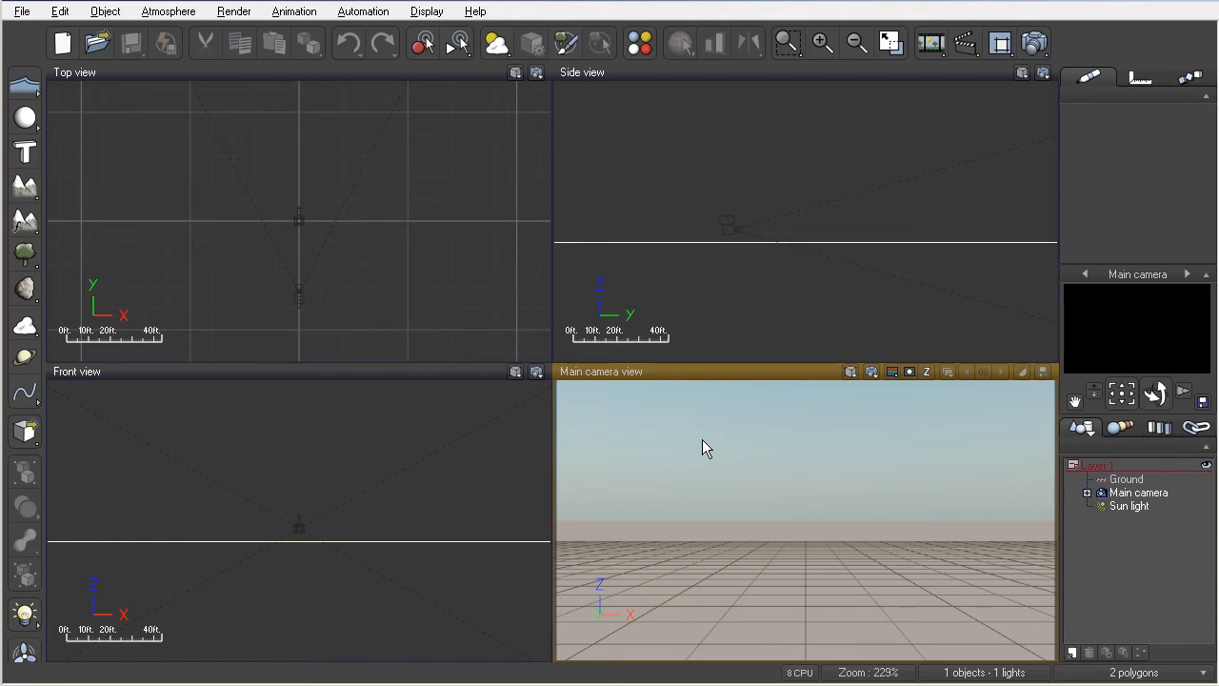
# - Add a procedural terrain and render the main camera view of the snowy rocky terrain
pyautogui.click(27, 225)
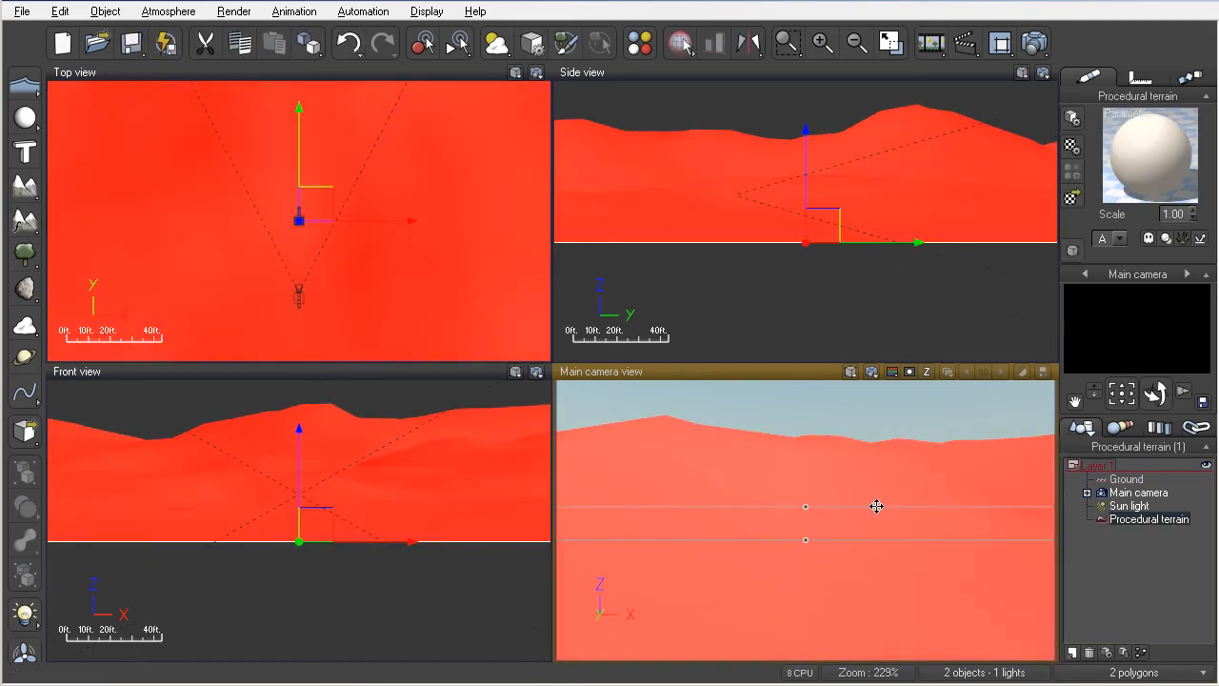
pyautogui.click(871, 373)
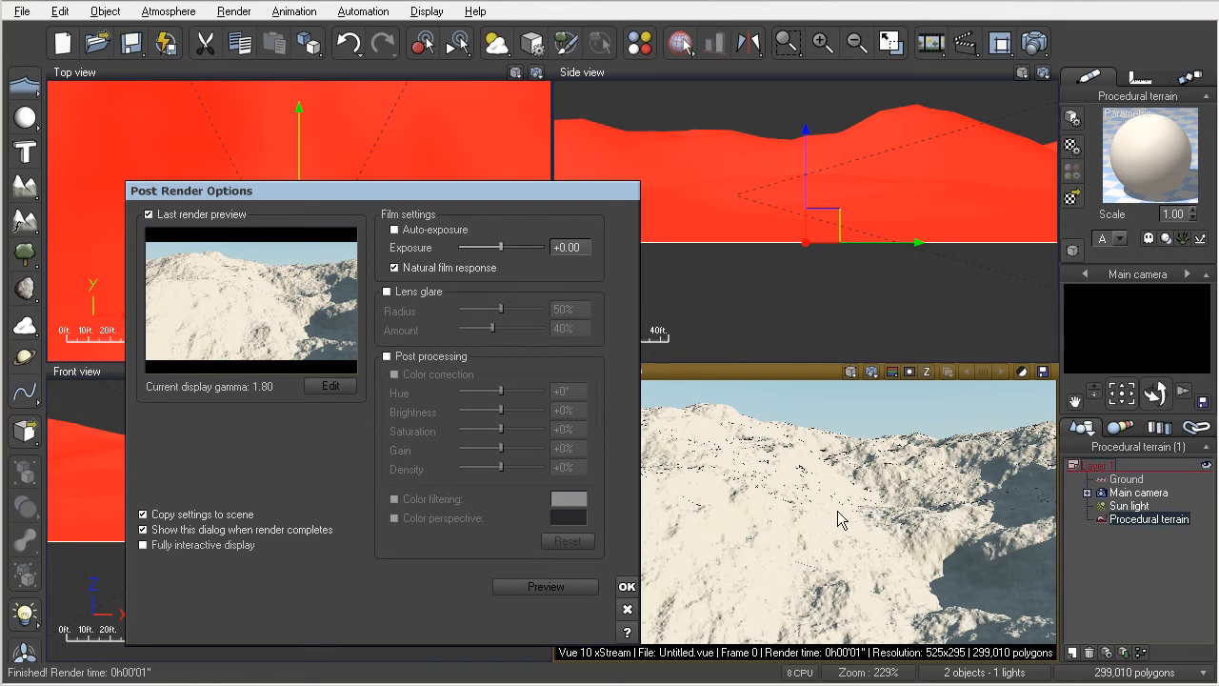
# - Re-render the main camera view three more times, closing Post Render Options after each
pyautogui.click(627, 587)
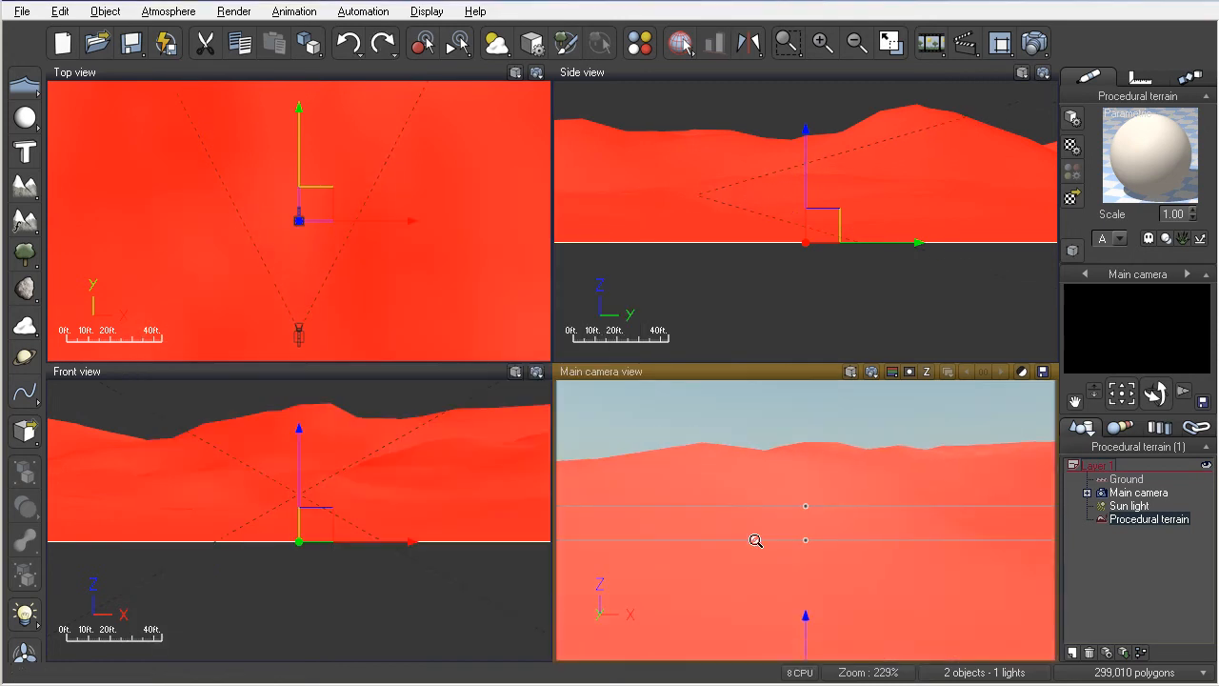
pyautogui.click(871, 372)
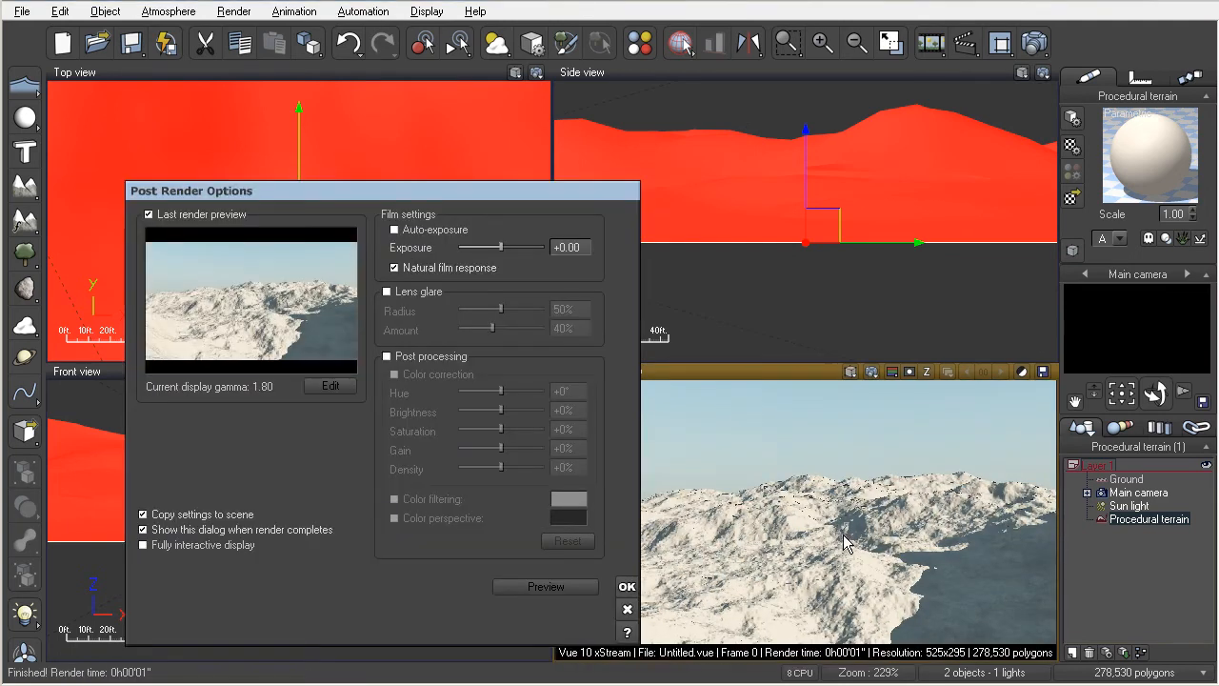
pyautogui.click(626, 586)
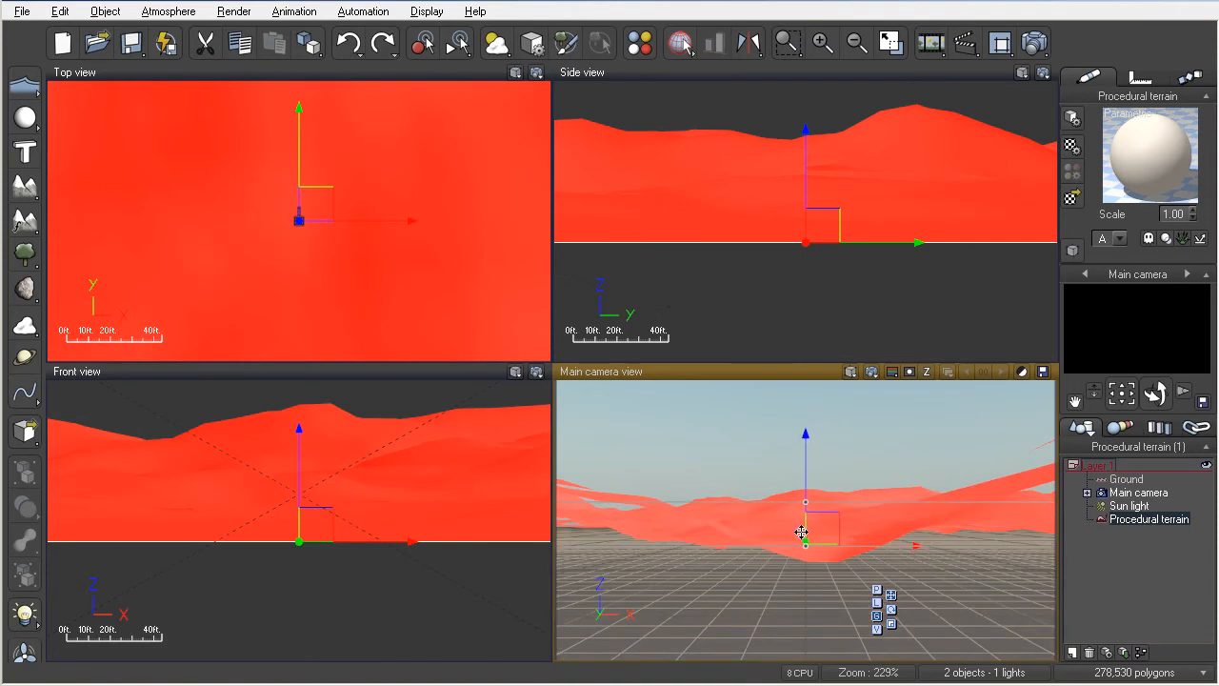
pyautogui.click(872, 371)
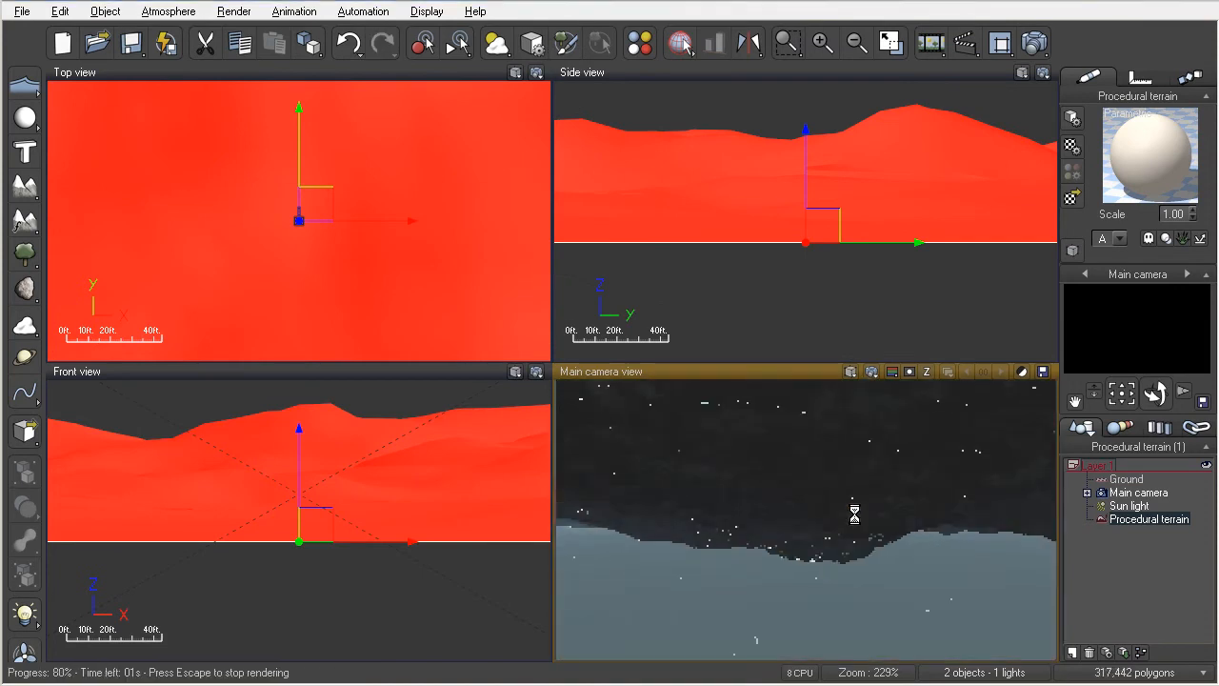
pyautogui.click(627, 587)
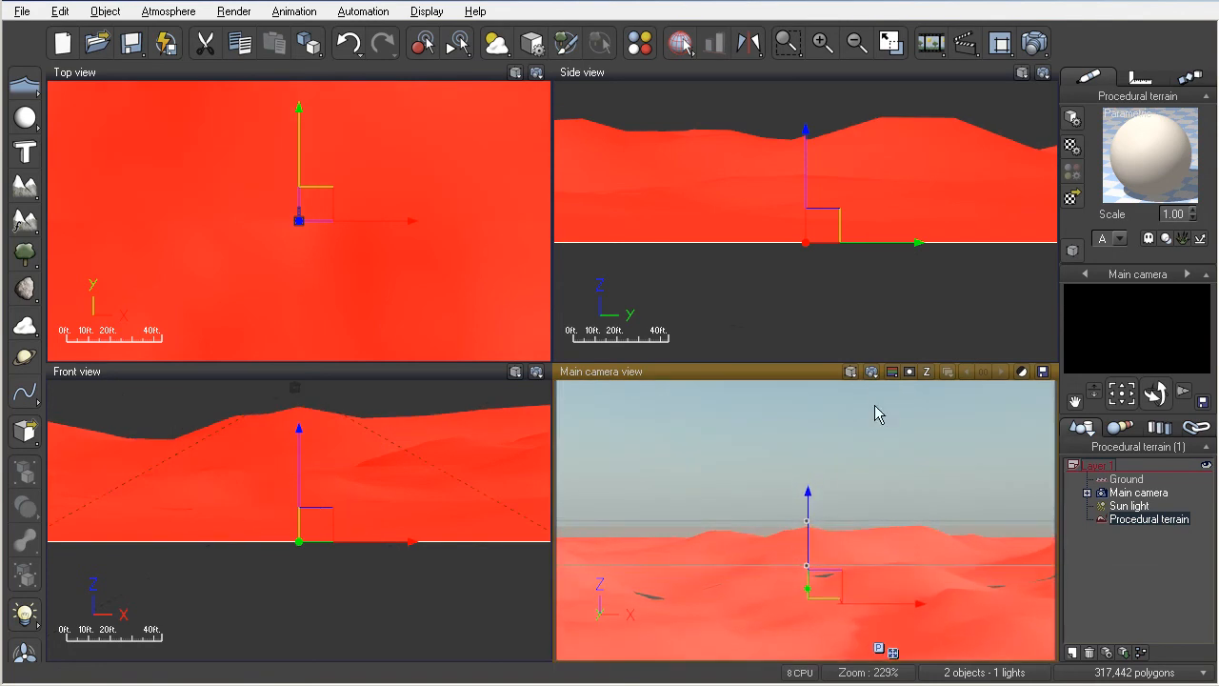
pyautogui.click(872, 371)
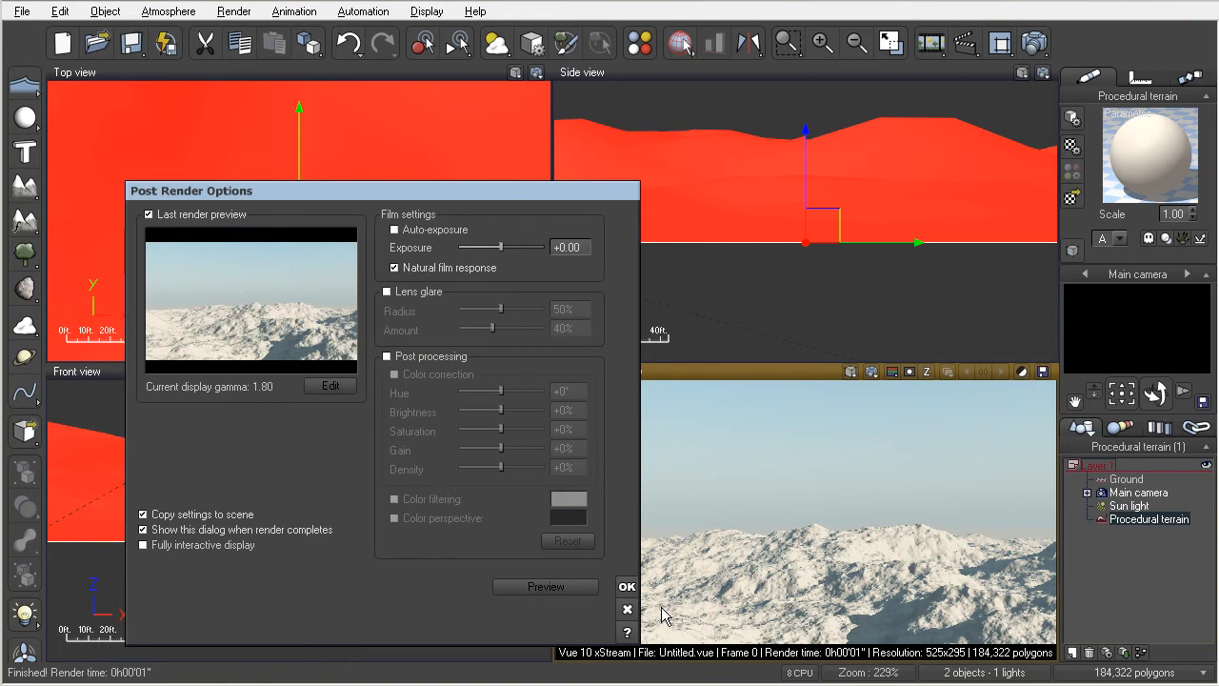
pyautogui.click(627, 587)
# - Dolly the main camera forward, closer to the terrain
pyautogui.scroll(5, 812, 558)
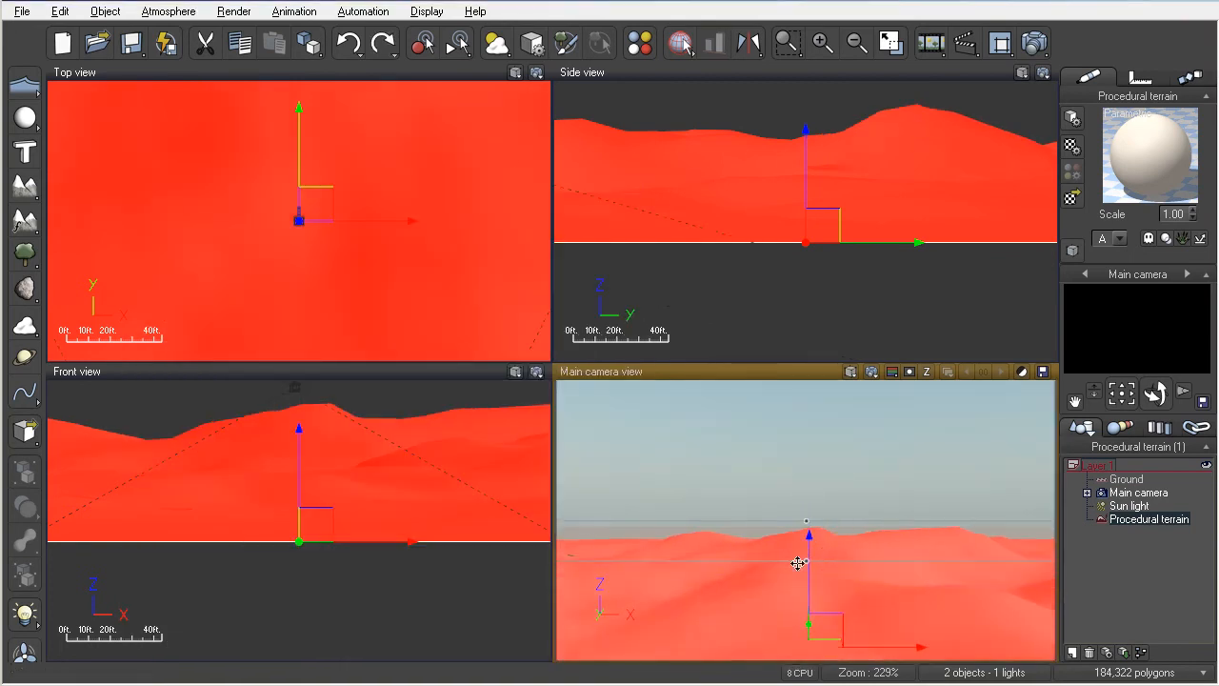
pyautogui.scroll(5, 795, 569)
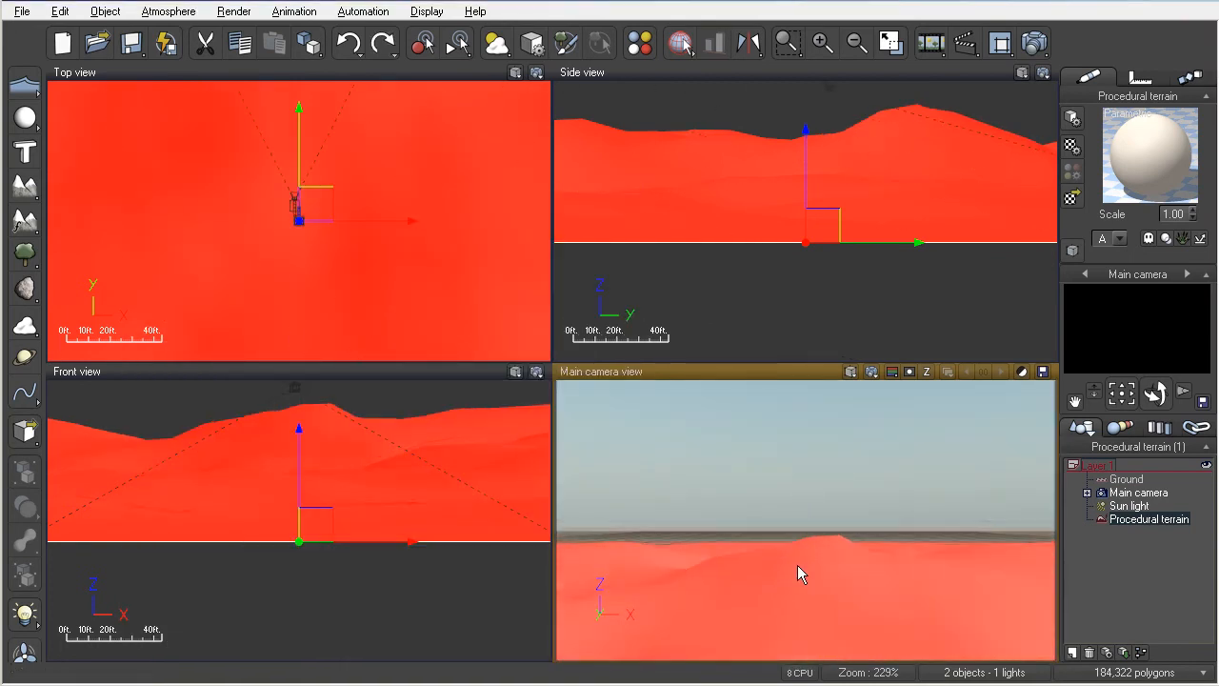
pyautogui.scroll(5, 795, 571)
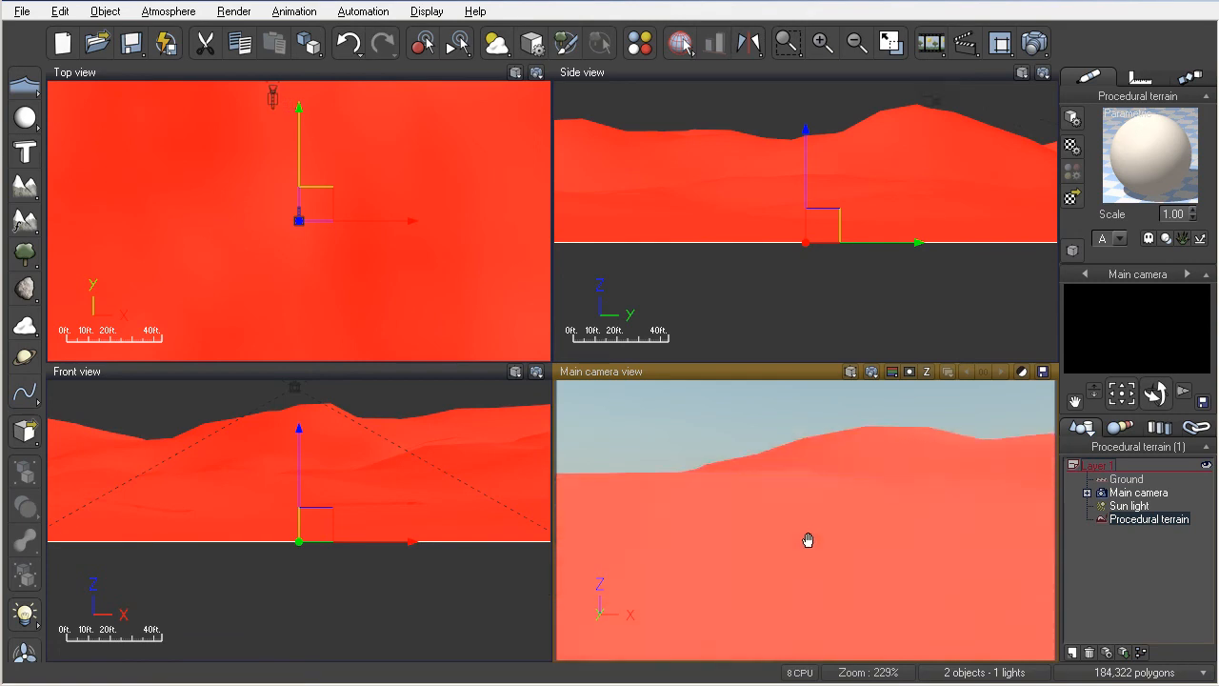
pyautogui.scroll(3, 797, 519)
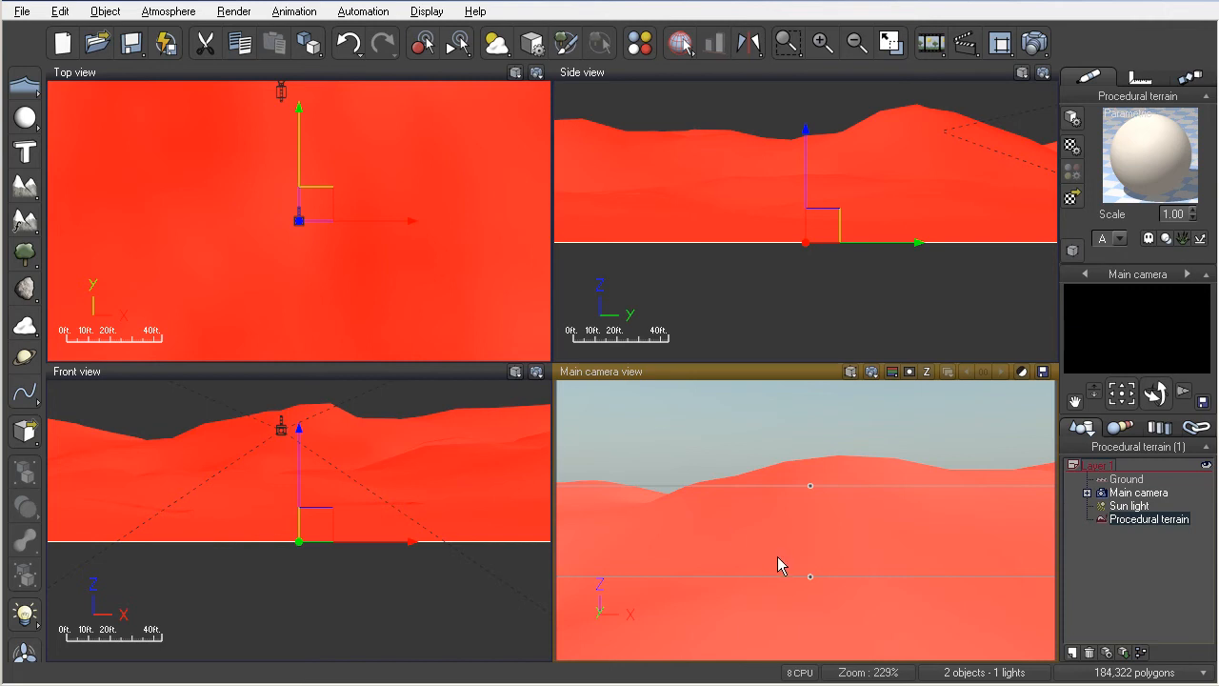
# - Delete the selected procedural terrain from the scene
pyautogui.press('Delete')
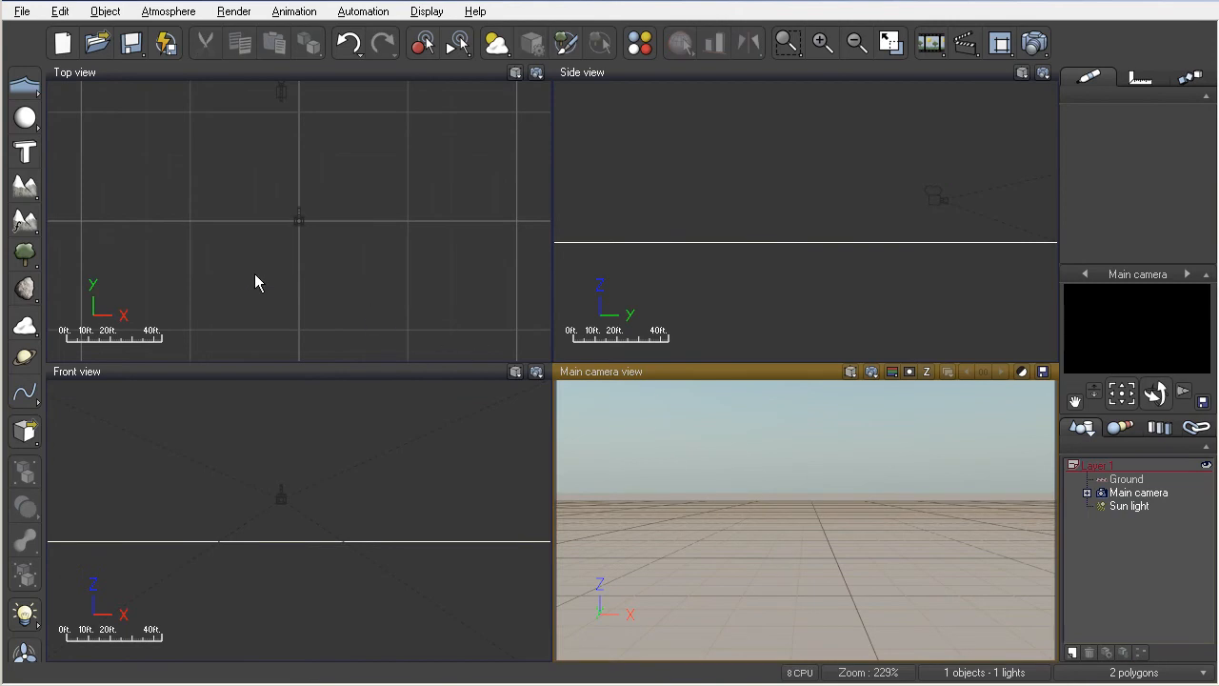
# - Choose the Rough model from the Infinite Terrains collection in the terrain gallery
pyautogui.click(27, 223)
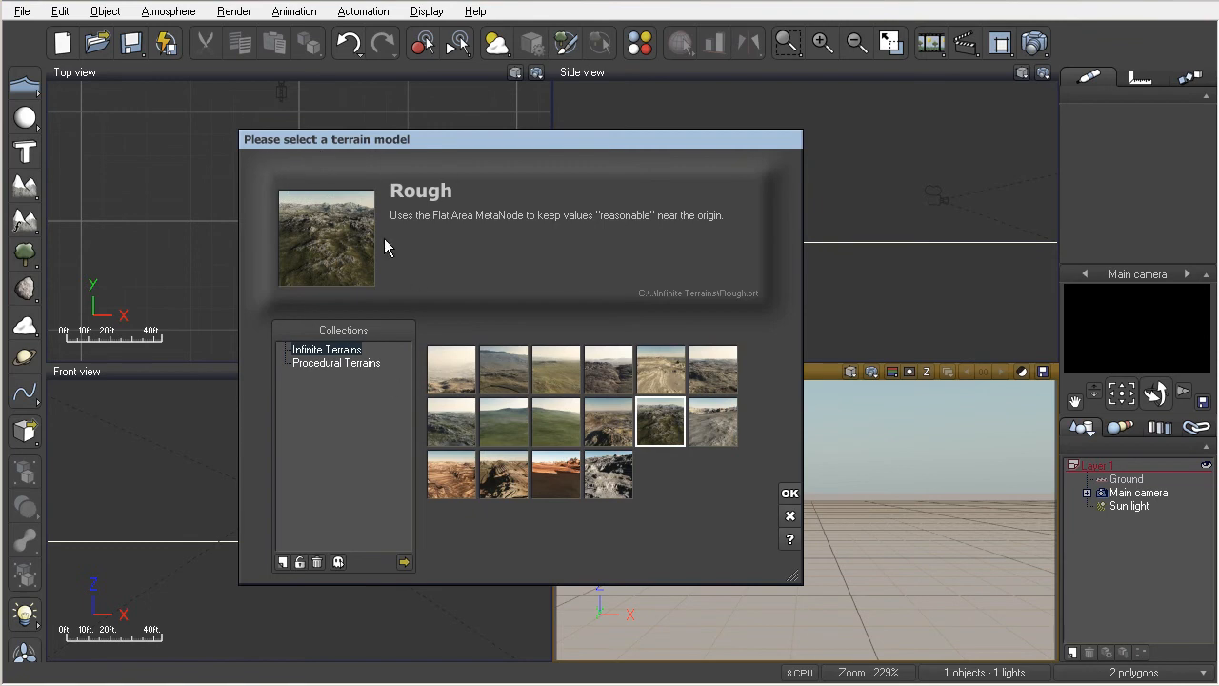
pyautogui.click(369, 367)
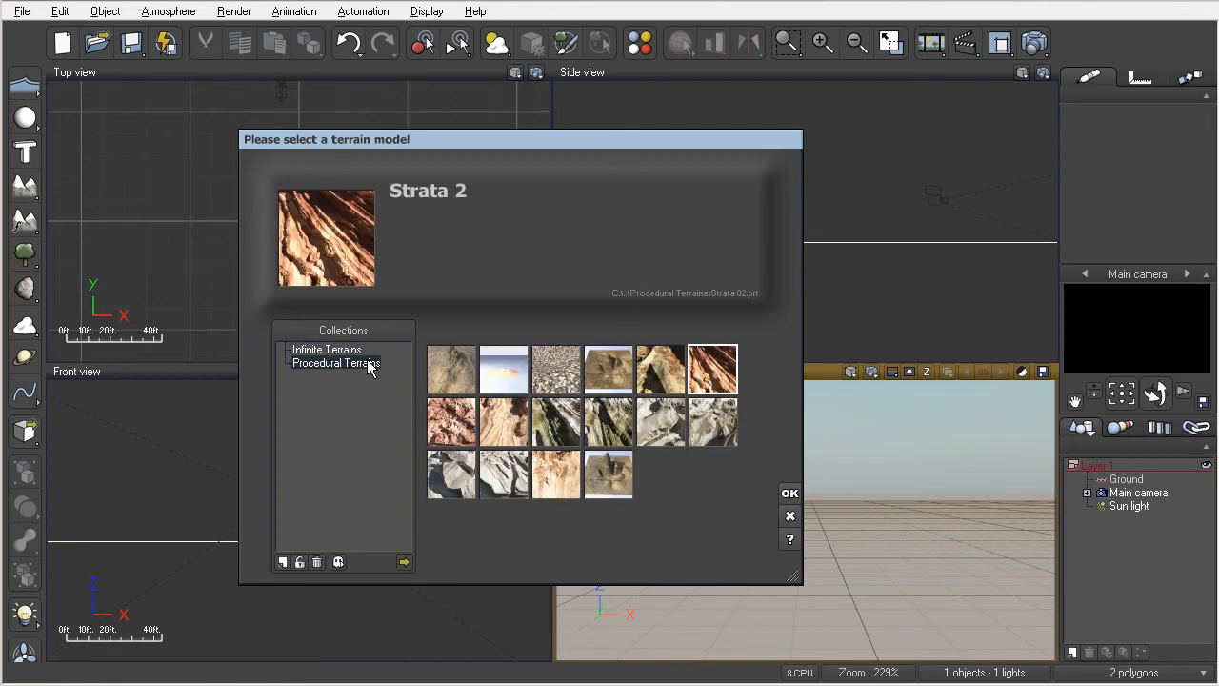
pyautogui.click(356, 352)
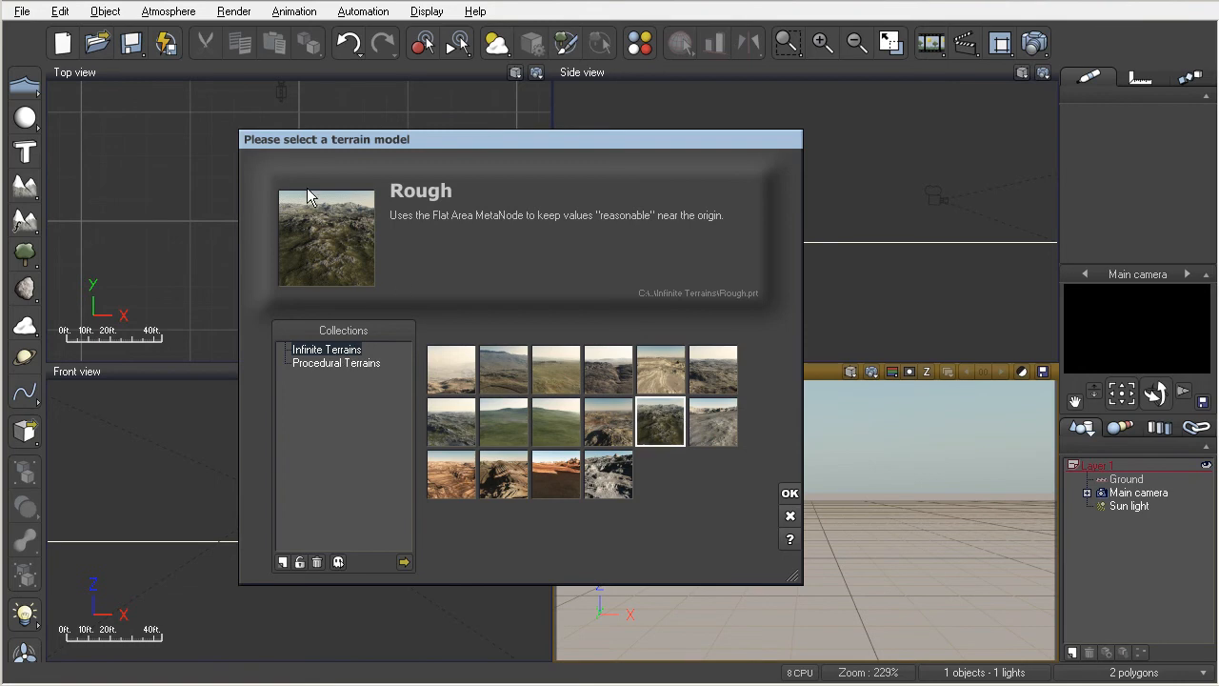
pyautogui.click(790, 493)
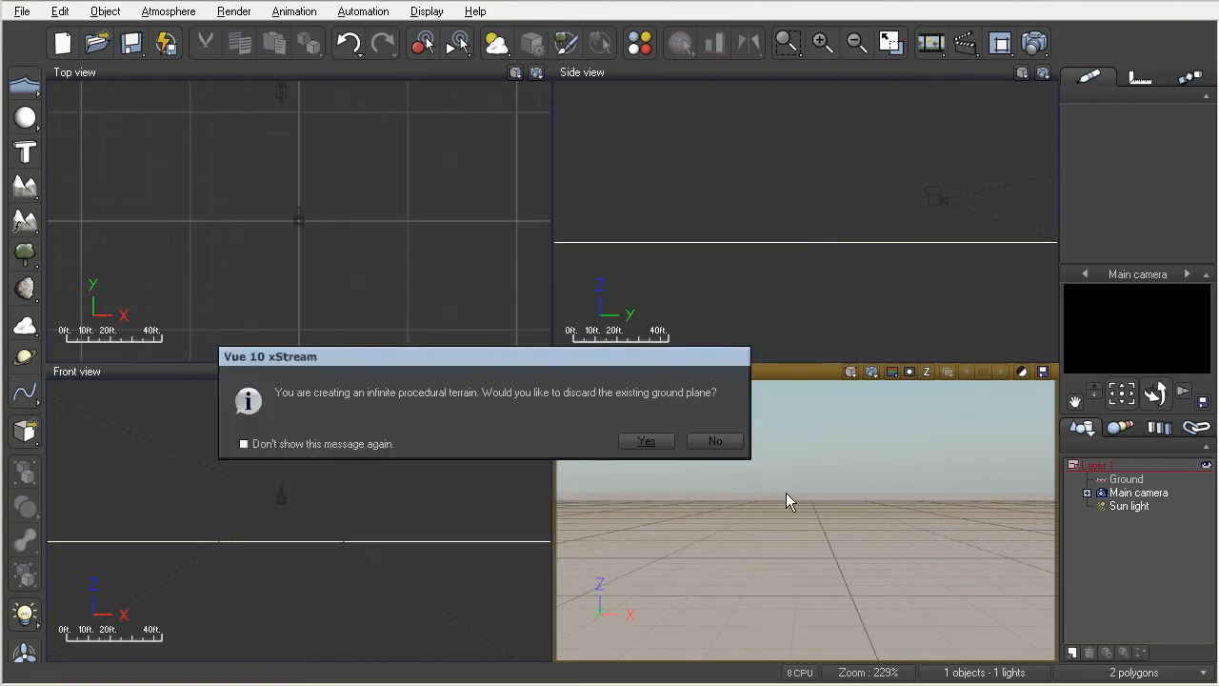
# - Discard the existing ground plane and add a Sea level object with the Rough terrain
pyautogui.click(646, 440)
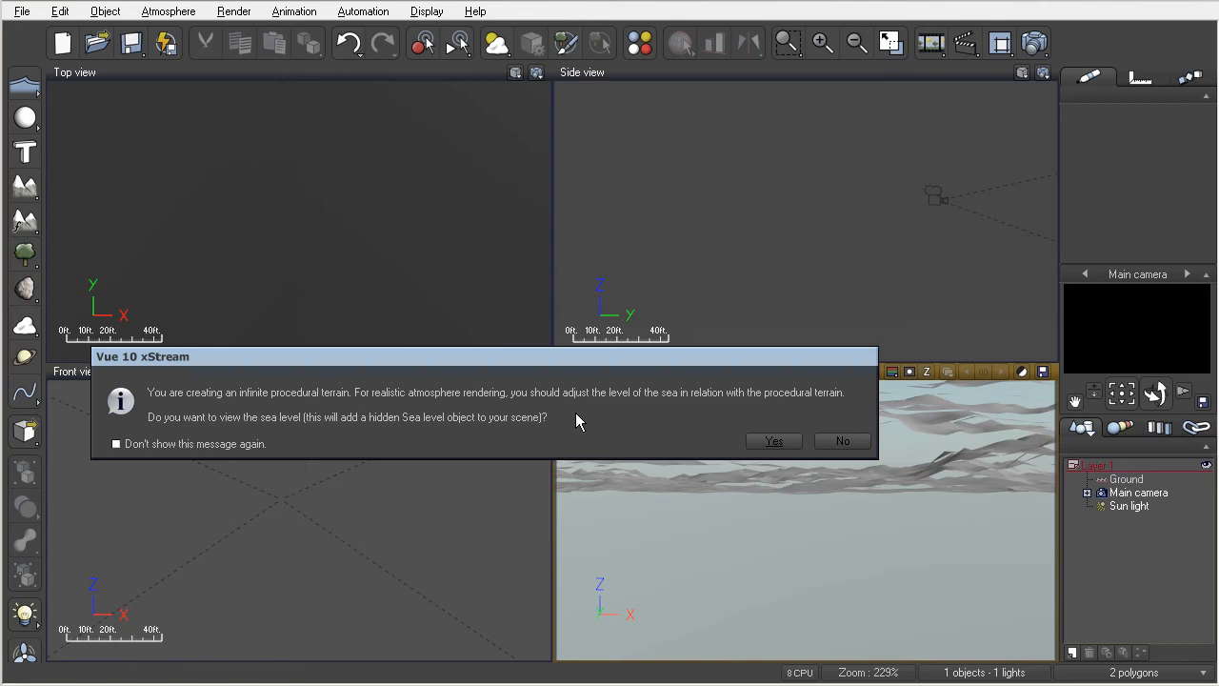
pyautogui.click(773, 441)
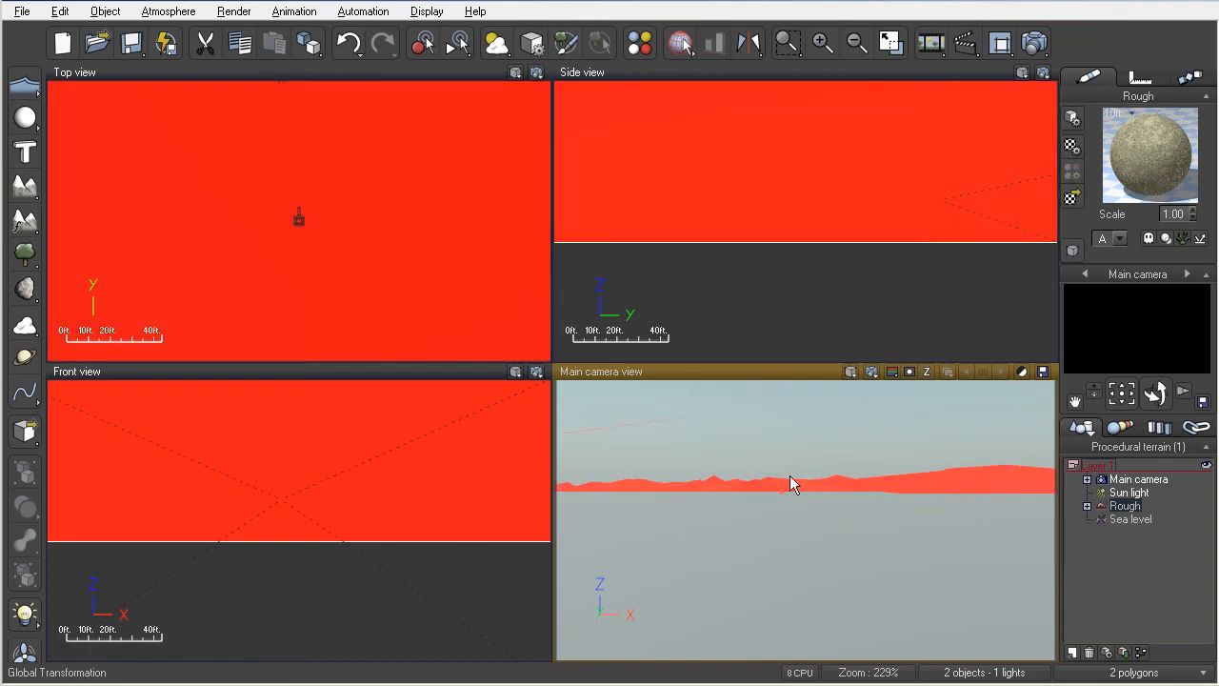
# - Pan the main camera down onto the nearby Rough terrain and render it
pyautogui.moveTo(789, 477); pyautogui.dragTo(788, 582, button='right')
pyautogui.moveTo(838, 485); pyautogui.dragTo(825, 572, button='middle')
pyautogui.moveTo(863, 443); pyautogui.dragTo(821, 641, button='middle')
pyautogui.moveTo(862, 474); pyautogui.dragTo(784, 654, button='middle')
pyautogui.moveTo(827, 498); pyautogui.dragTo(783, 590, button='middle')
pyautogui.click(871, 374)
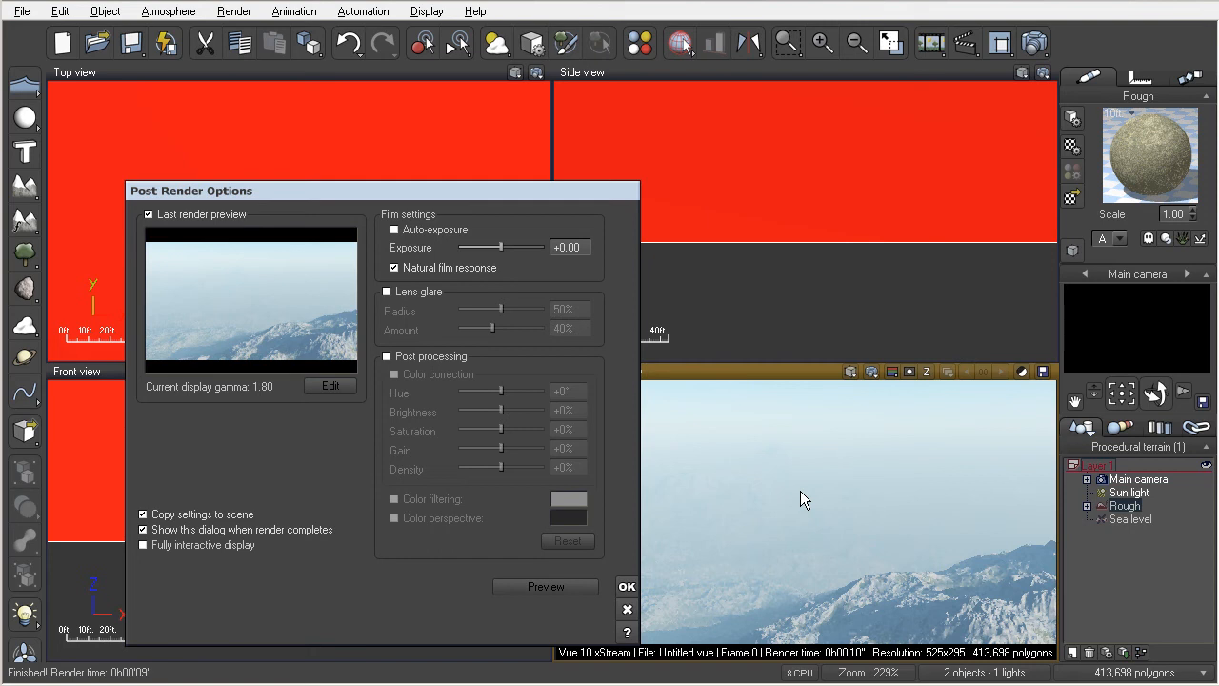
# - Close Post Render Options and delete the Rough terrain
pyautogui.click(626, 610)
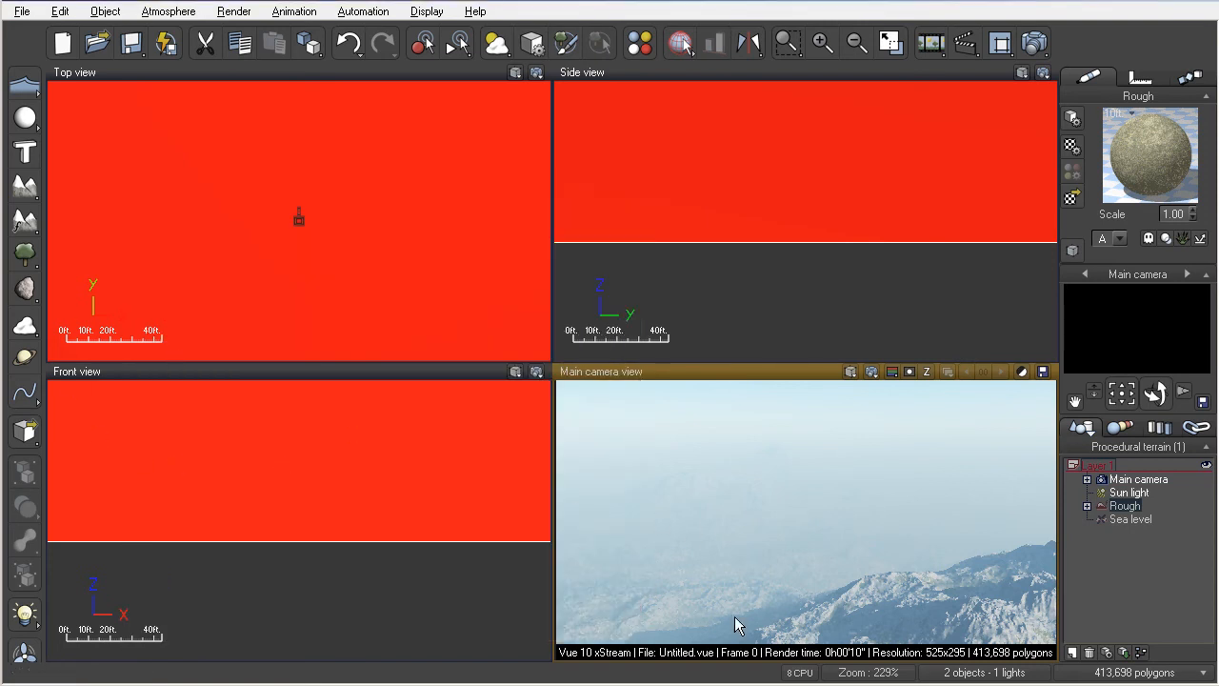
pyautogui.click(493, 495)
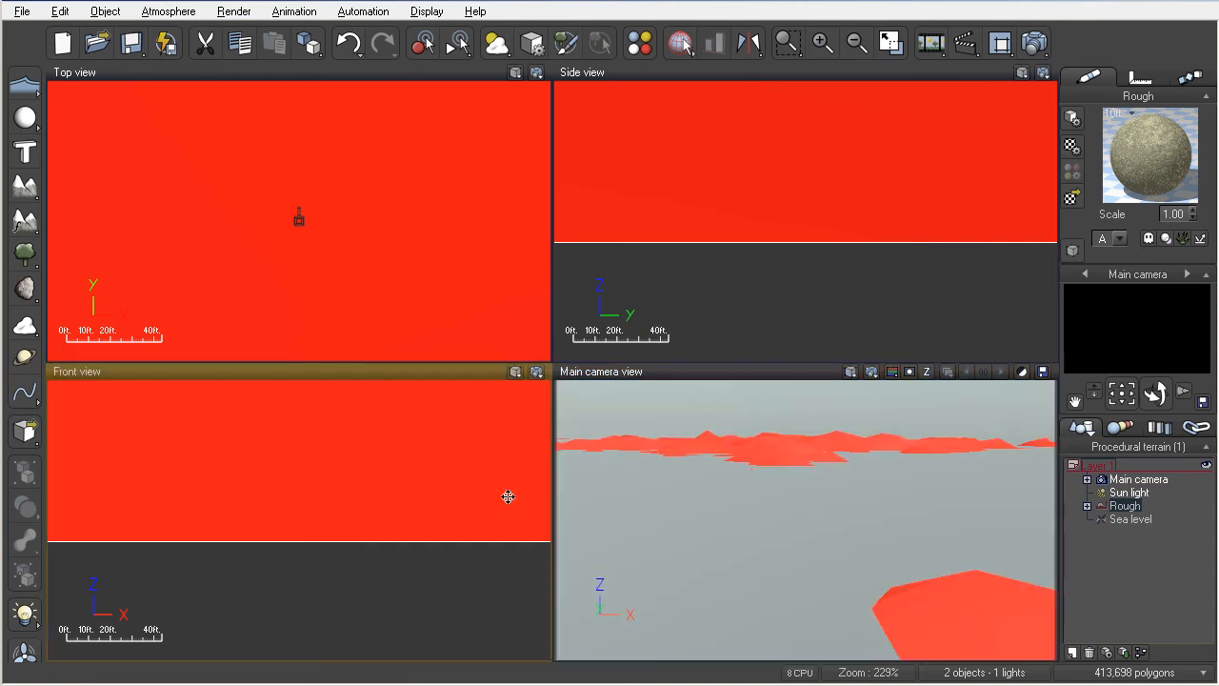
pyautogui.press('Delete')
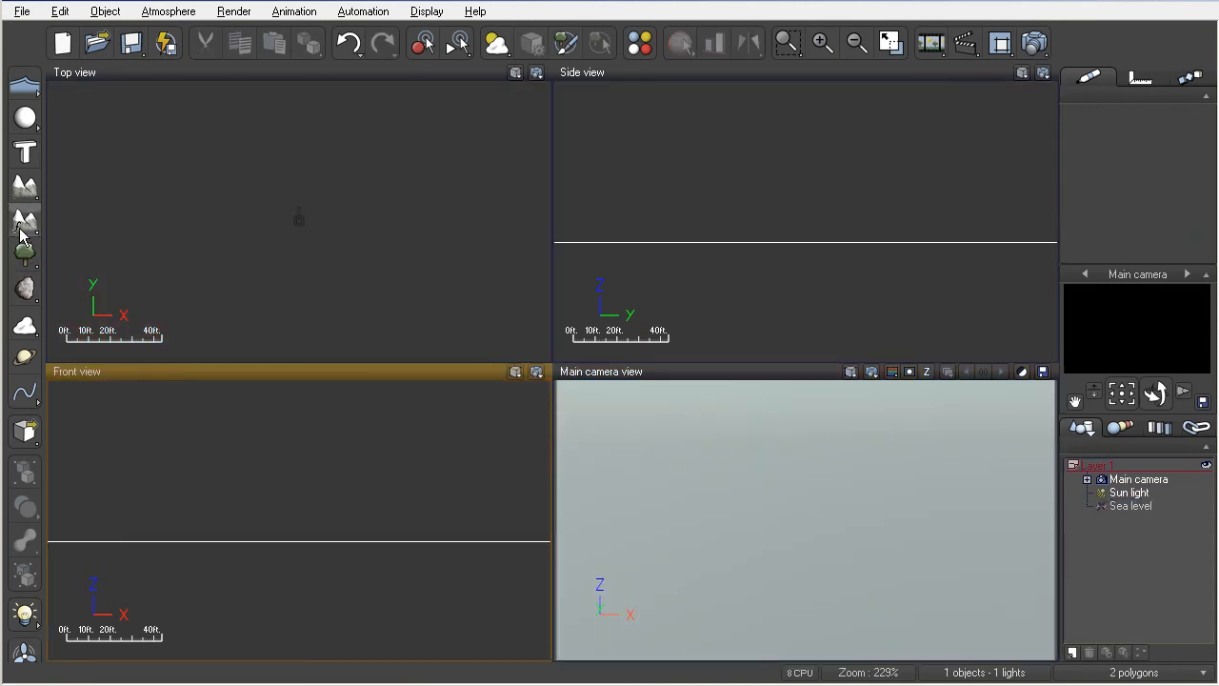
# - Show the Procedural Terrains presets and preview Strata 7, 6, 5, 4 and 3
pyautogui.click(25, 221)
pyautogui.click(333, 365)
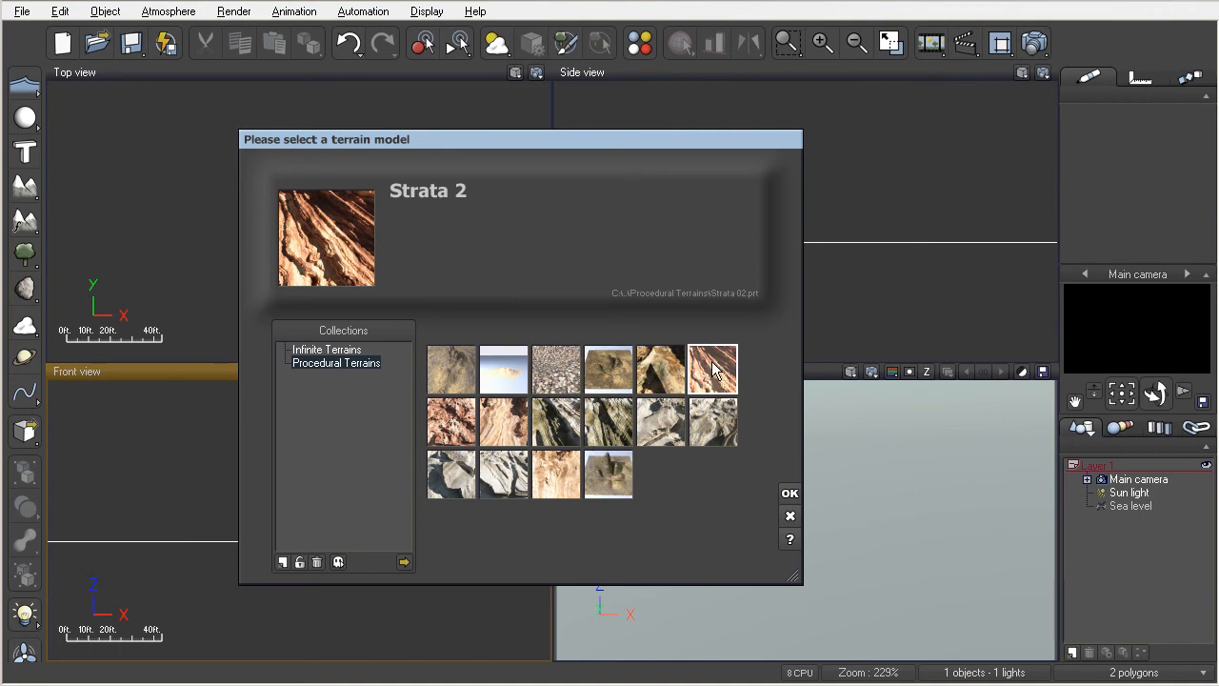
pyautogui.click(645, 433)
pyautogui.click(621, 431)
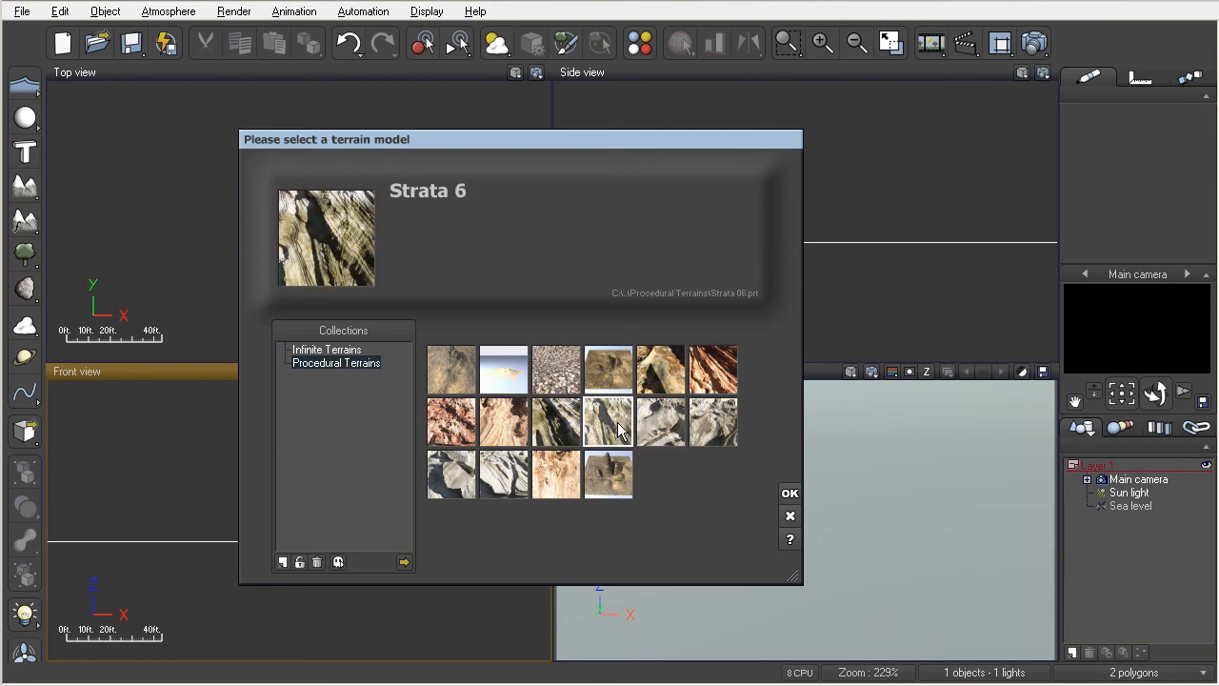
pyautogui.click(562, 429)
pyautogui.click(486, 420)
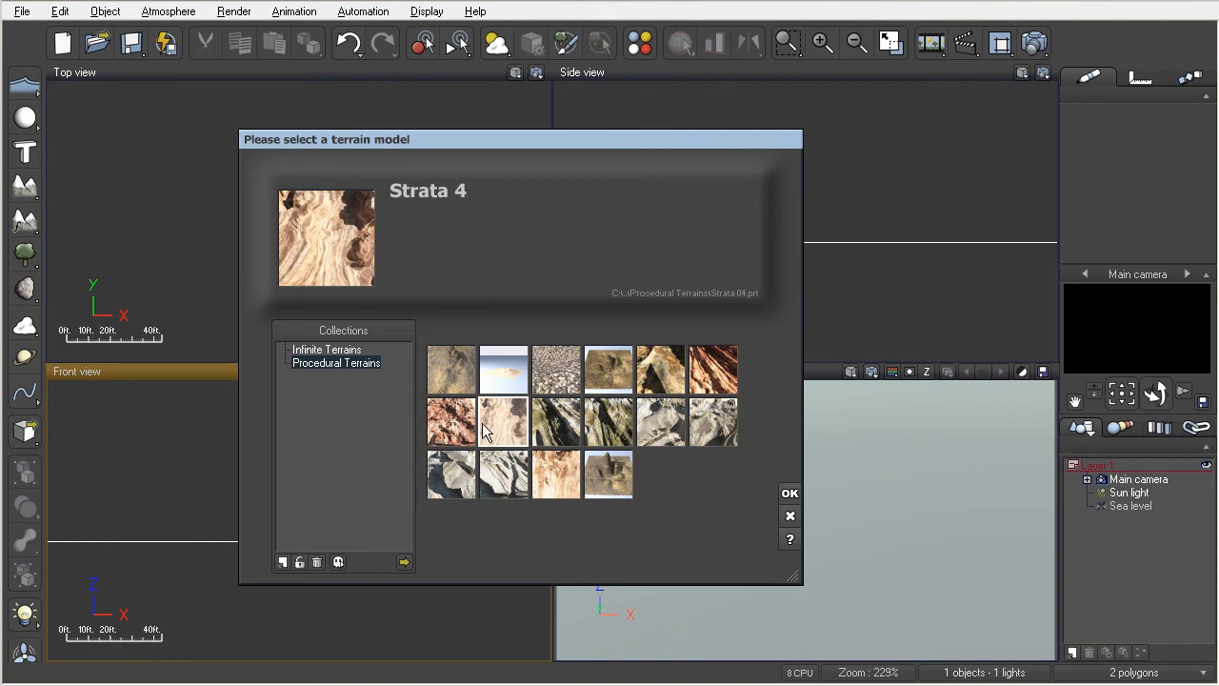
pyautogui.click(443, 434)
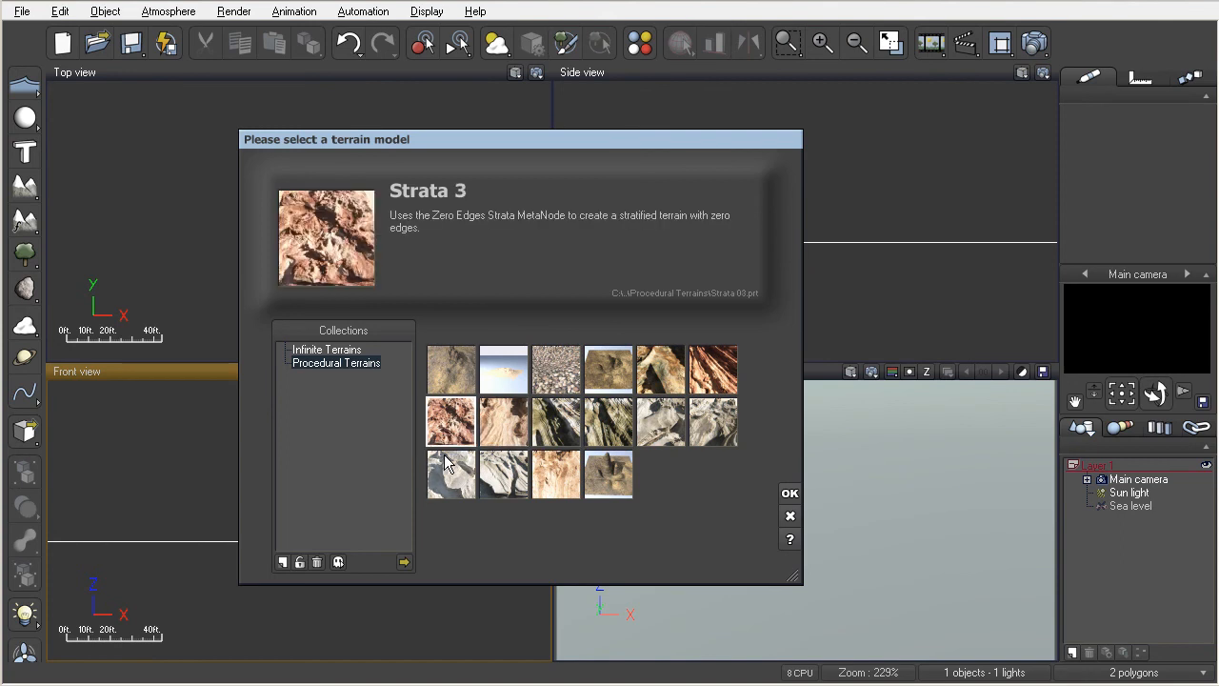
# - Compare Strata 10, Strata 11 and Weird Displaced, then add Strata 11 to the scene
pyautogui.click(496, 470)
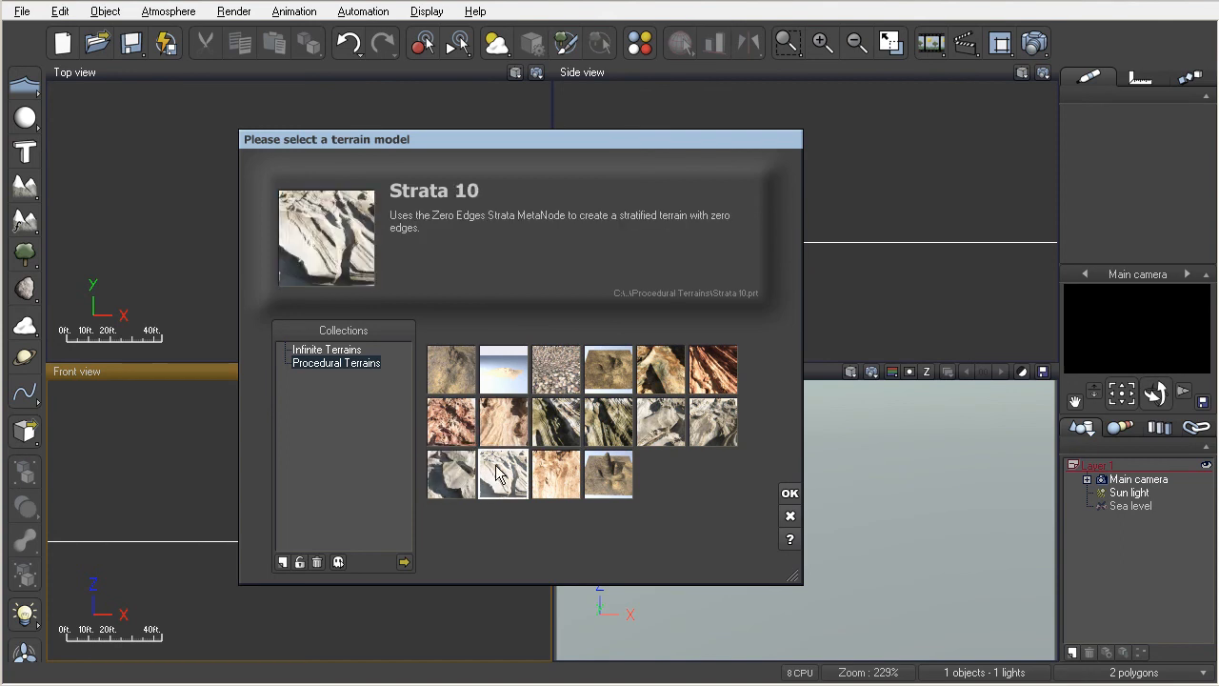
pyautogui.click(556, 472)
pyautogui.click(617, 472)
pyautogui.click(552, 478)
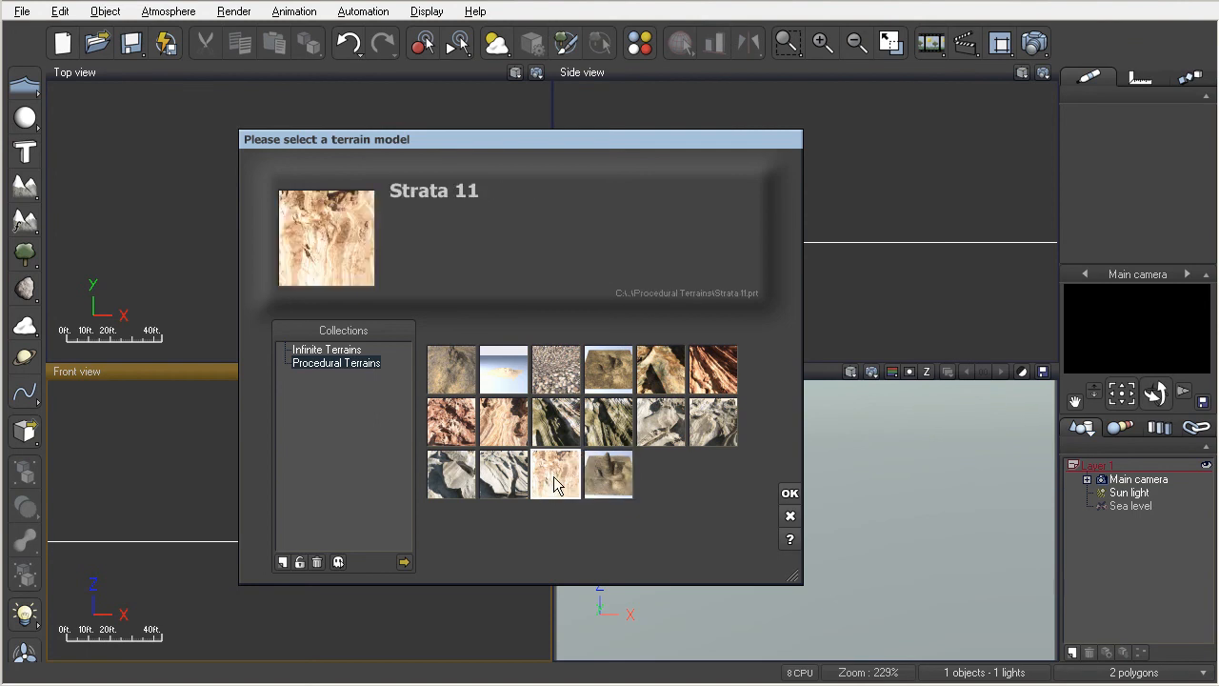
pyautogui.doubleClick(554, 476)
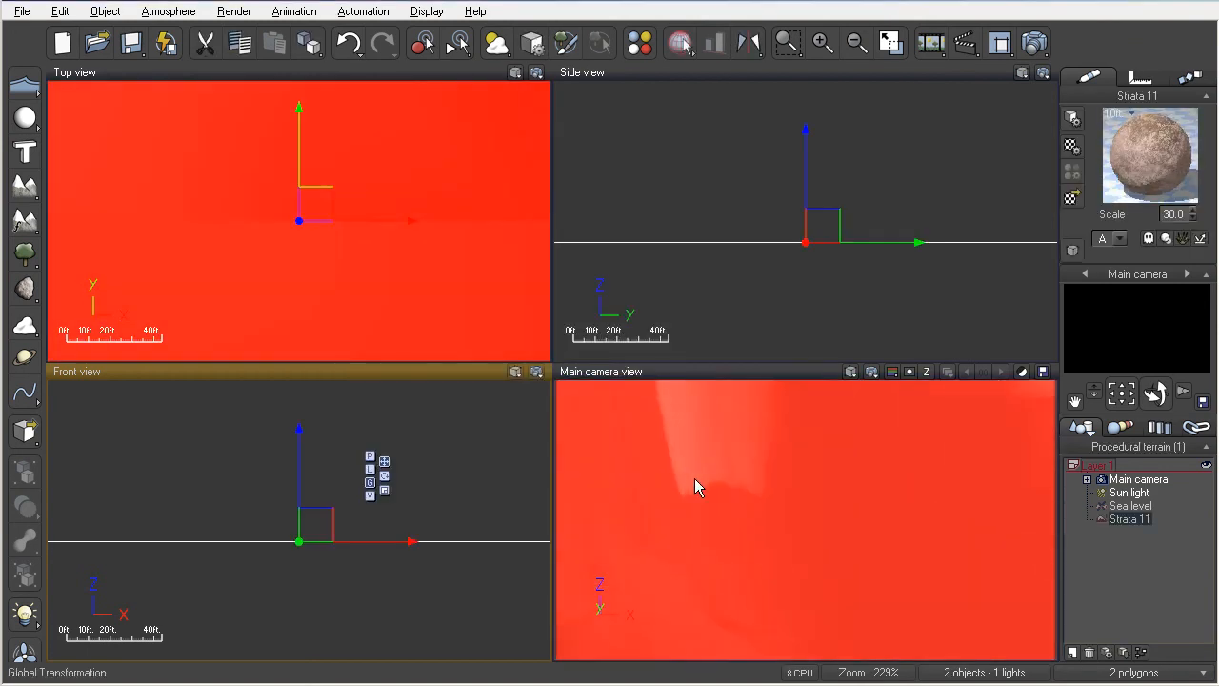
# - Pull the main camera back to frame the Strata 11 spires and render the view
pyautogui.scroll(-10, 695, 479)
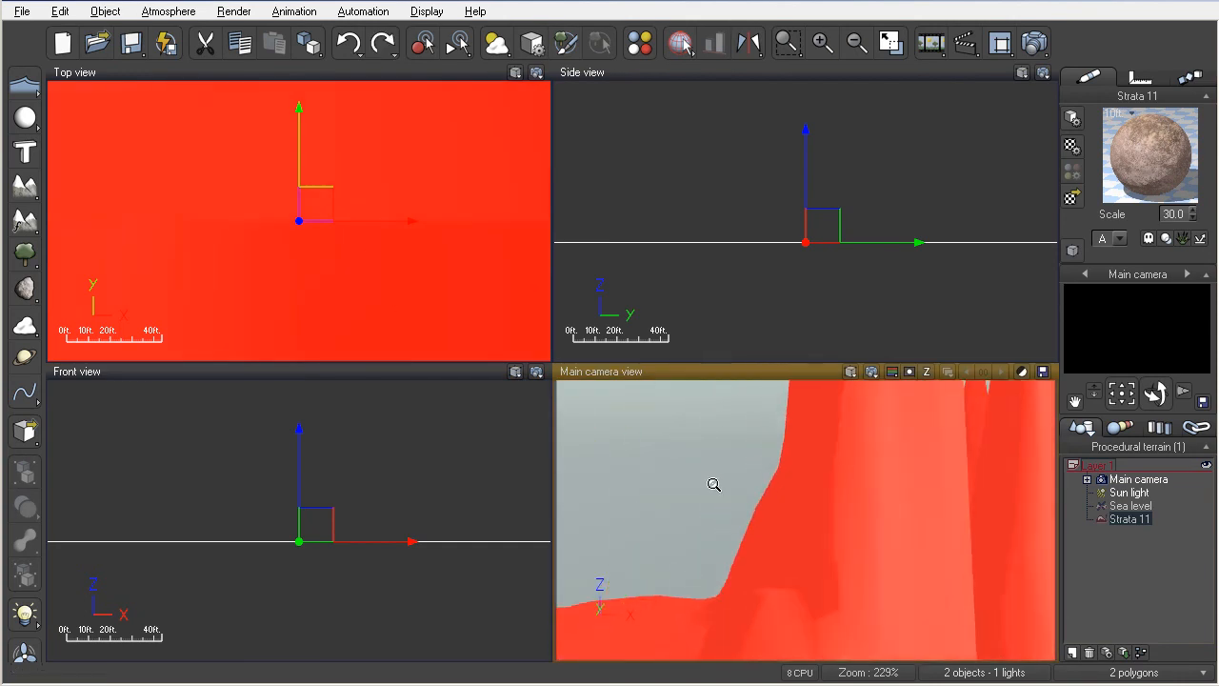
pyautogui.scroll(-10, 713, 484)
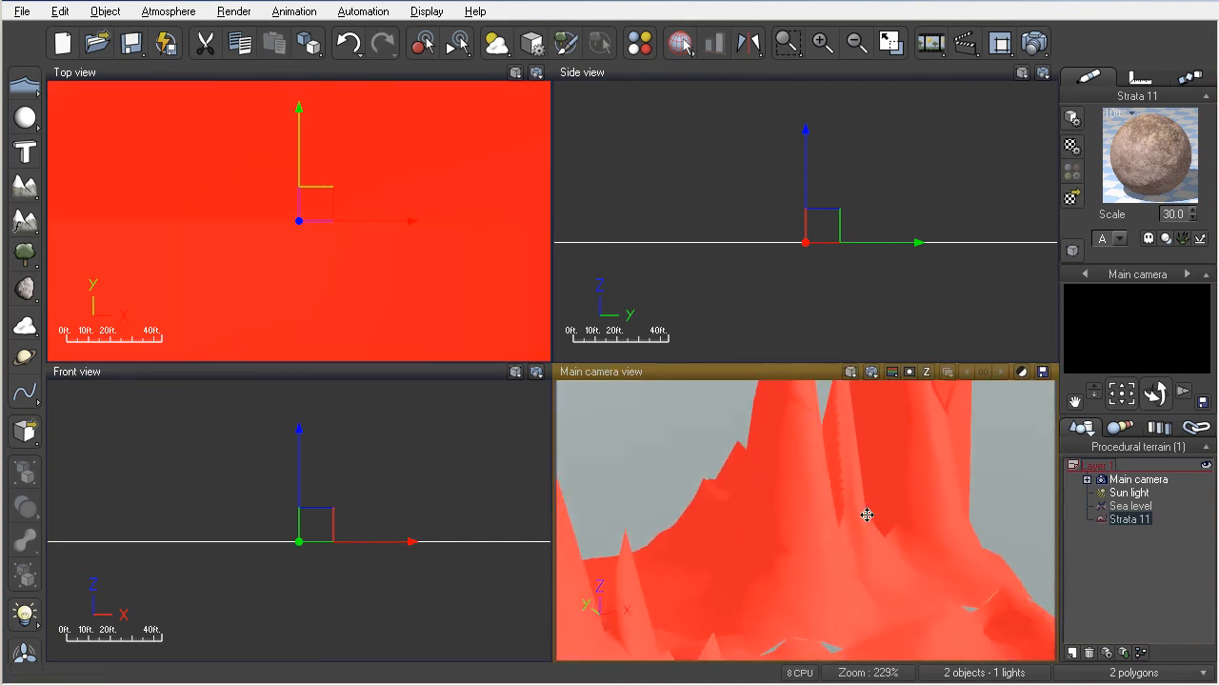
pyautogui.scroll(-10, 872, 515)
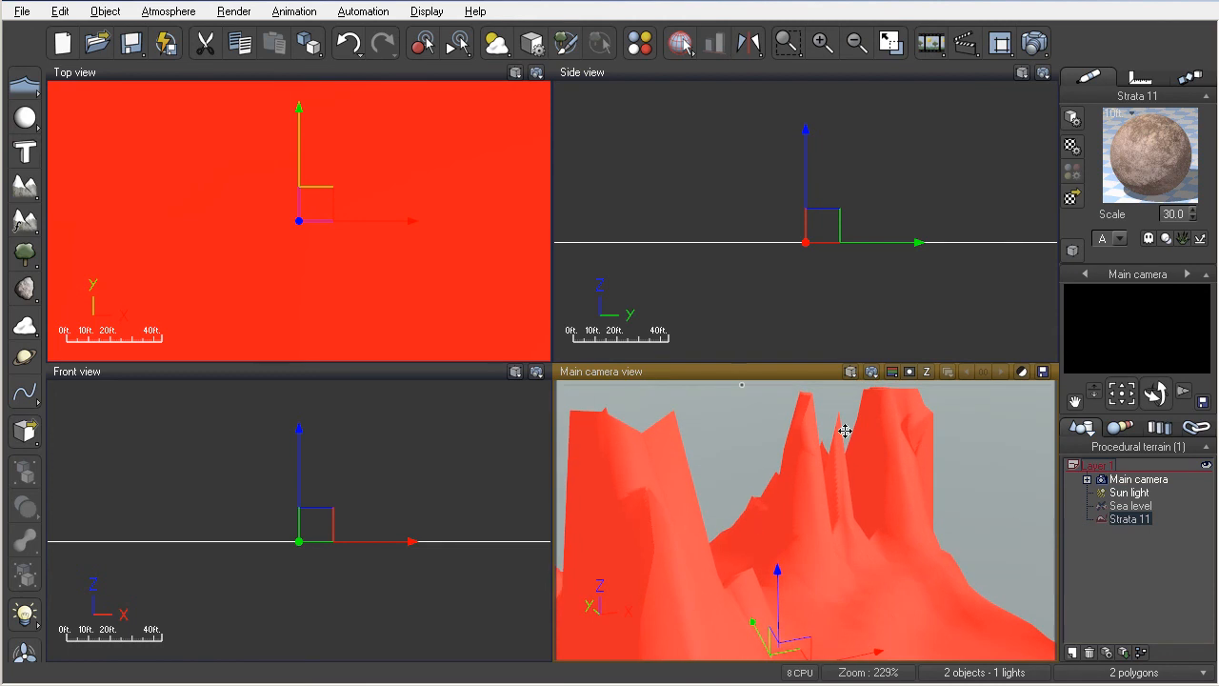
pyautogui.click(872, 373)
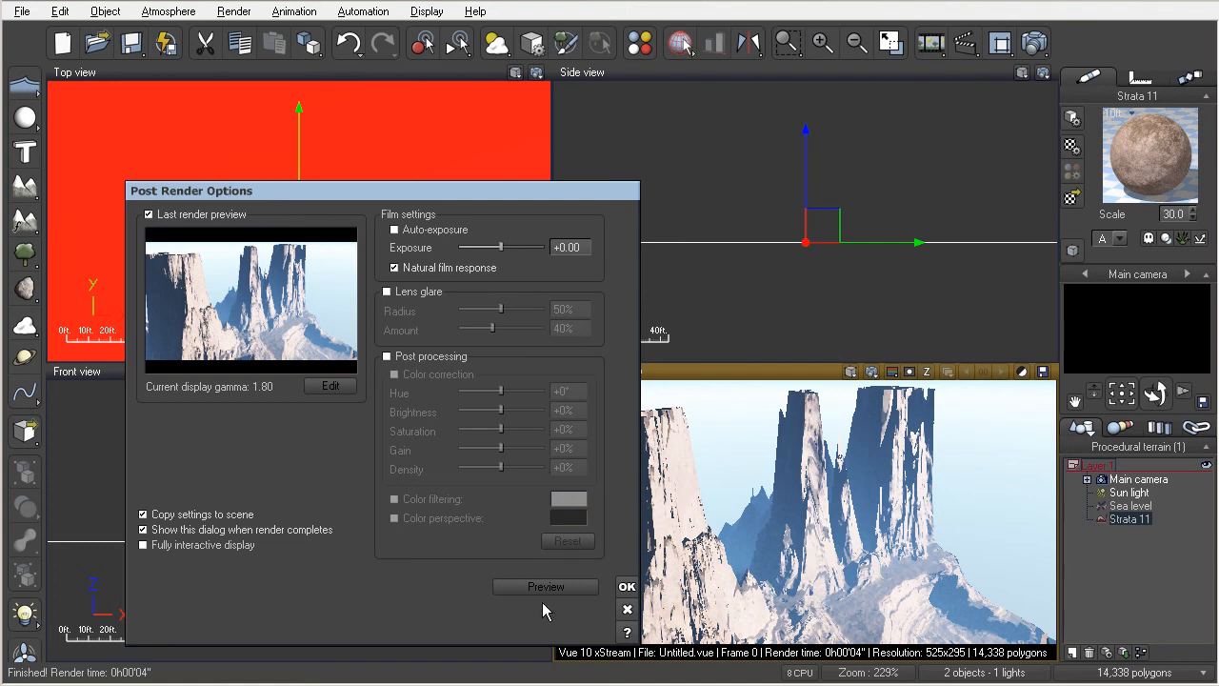
# - Accept Post Render Options and dismiss the rendered image to return to the interactive preview
pyautogui.click(627, 586)
pyautogui.click(760, 564)
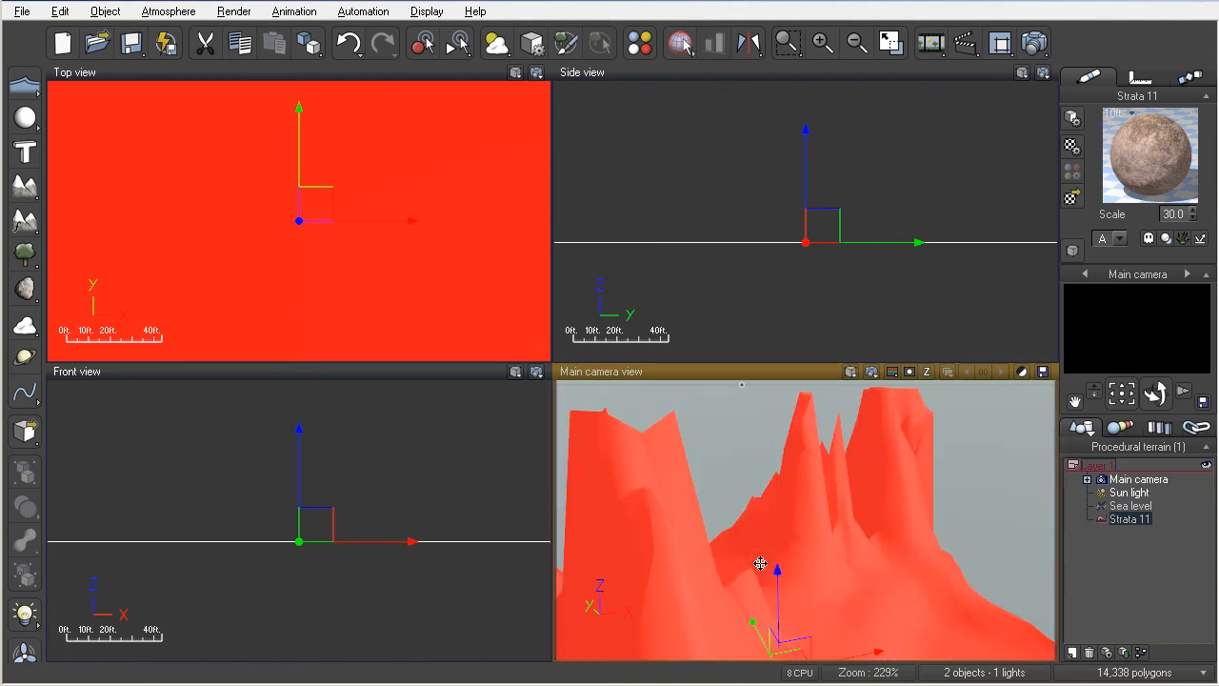